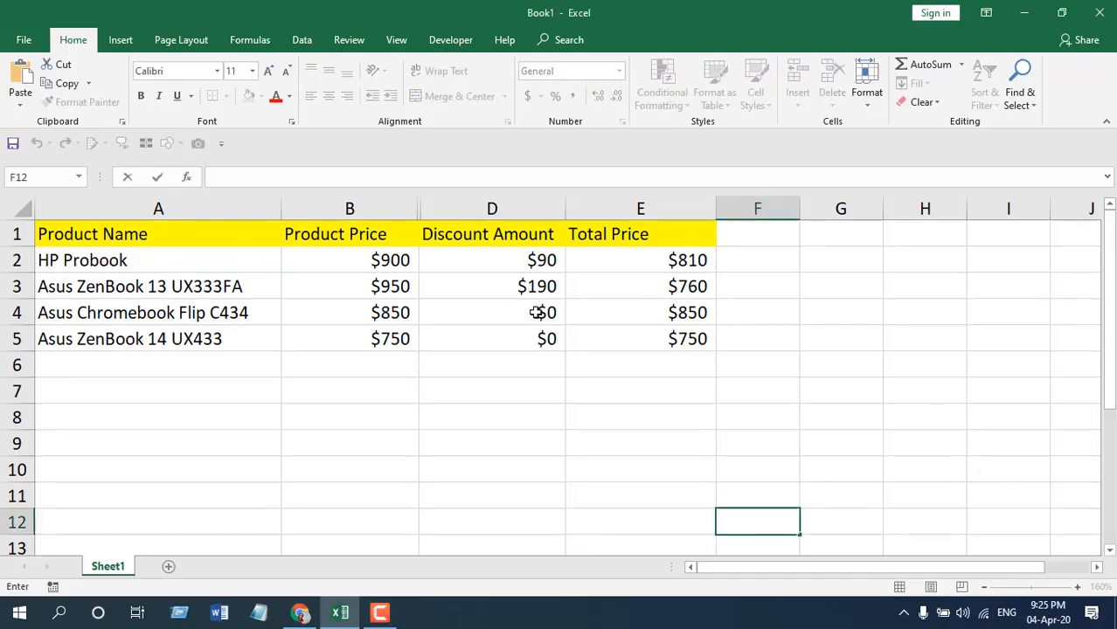
- Highlight the two zero discounts in D4:D5, then move to an empty cell below the table
{"action": "left_click_drag", "start_coordinate": [454, 312], "coordinate": [534, 338]}
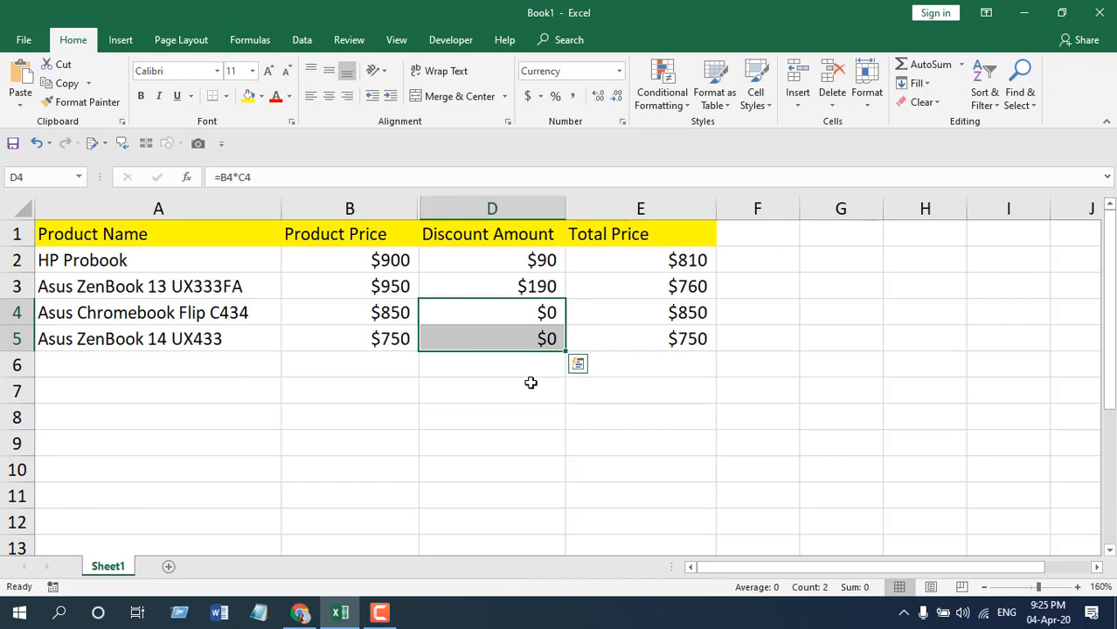
{"action": "left_click", "coordinate": [529, 374]}
{"action": "key", "text": "Return"}
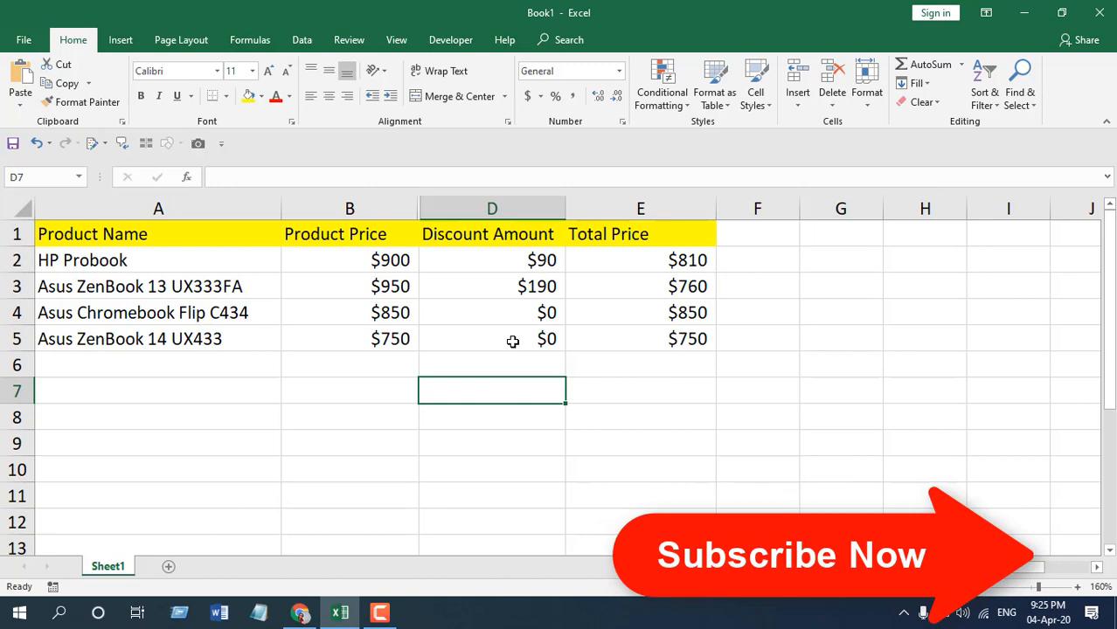
- Select D2:D5 and reach the Custom number format, ready to replace the existing code with 0;-0;;@
{"action": "left_click_drag", "start_coordinate": [473, 260], "coordinate": [478, 328]}
{"action": "right_click", "coordinate": [483, 303]}
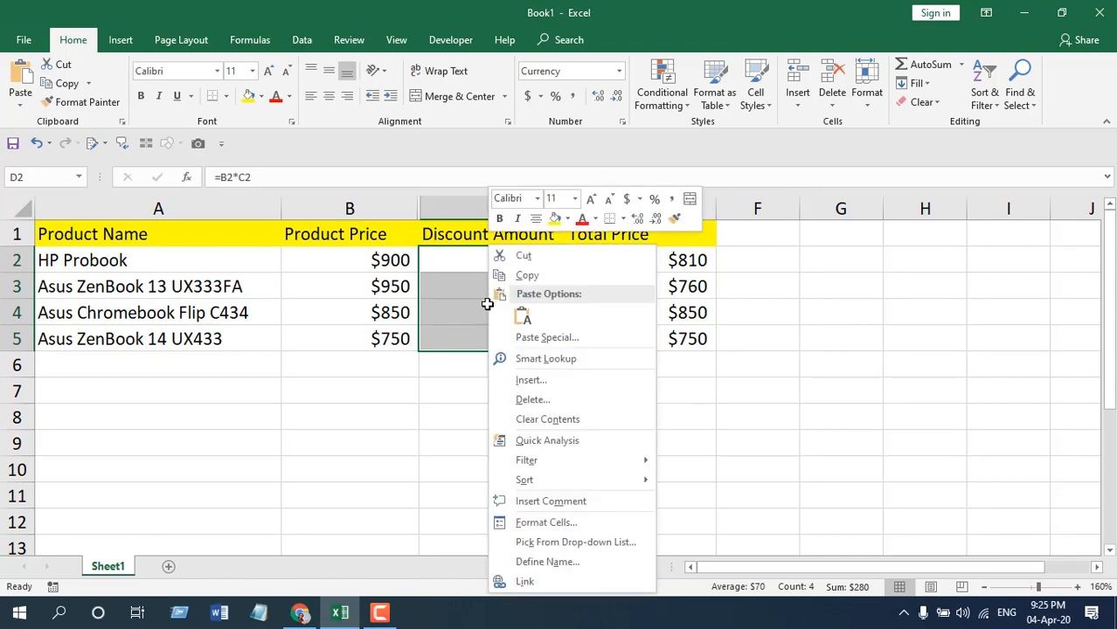
{"action": "left_click", "coordinate": [546, 522]}
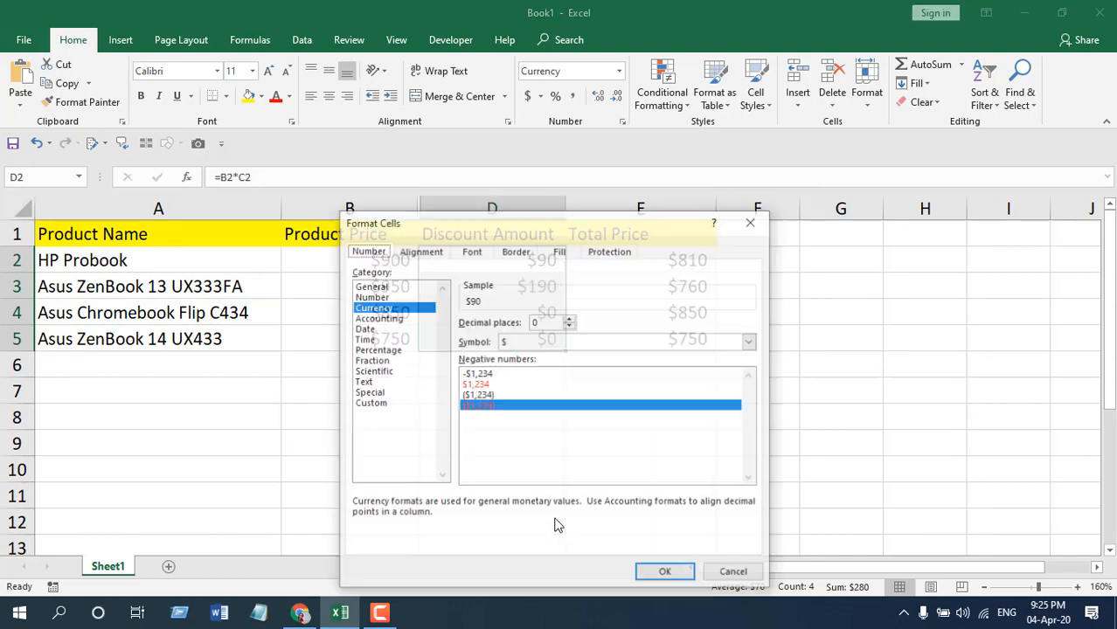
{"action": "left_click", "coordinate": [369, 401]}
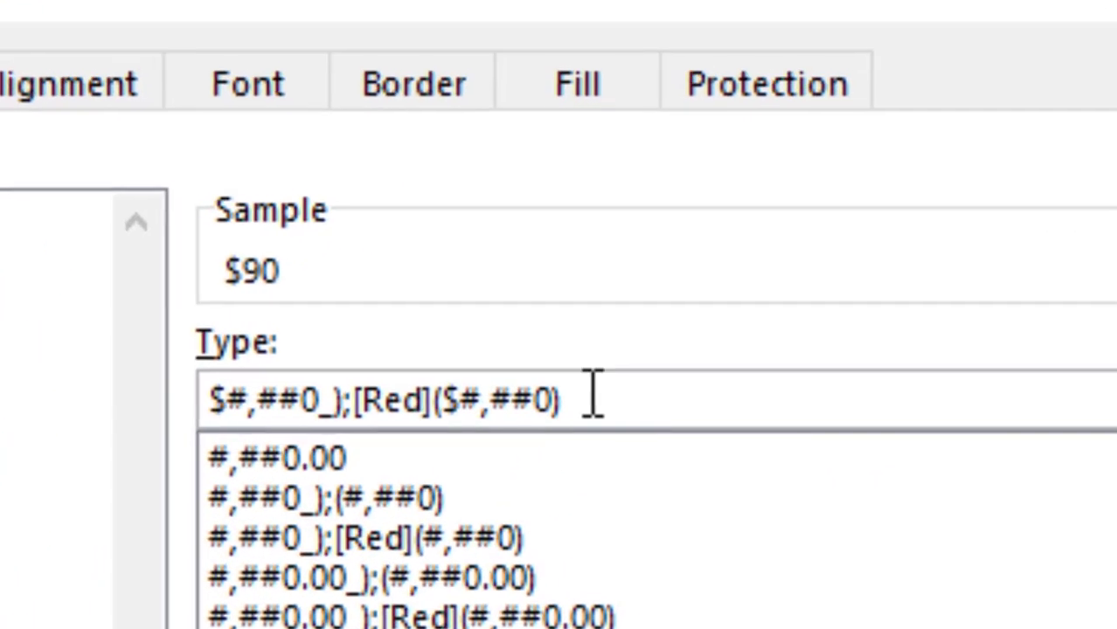
{"action": "left_click_drag", "start_coordinate": [594, 398], "coordinate": [140, 399]}
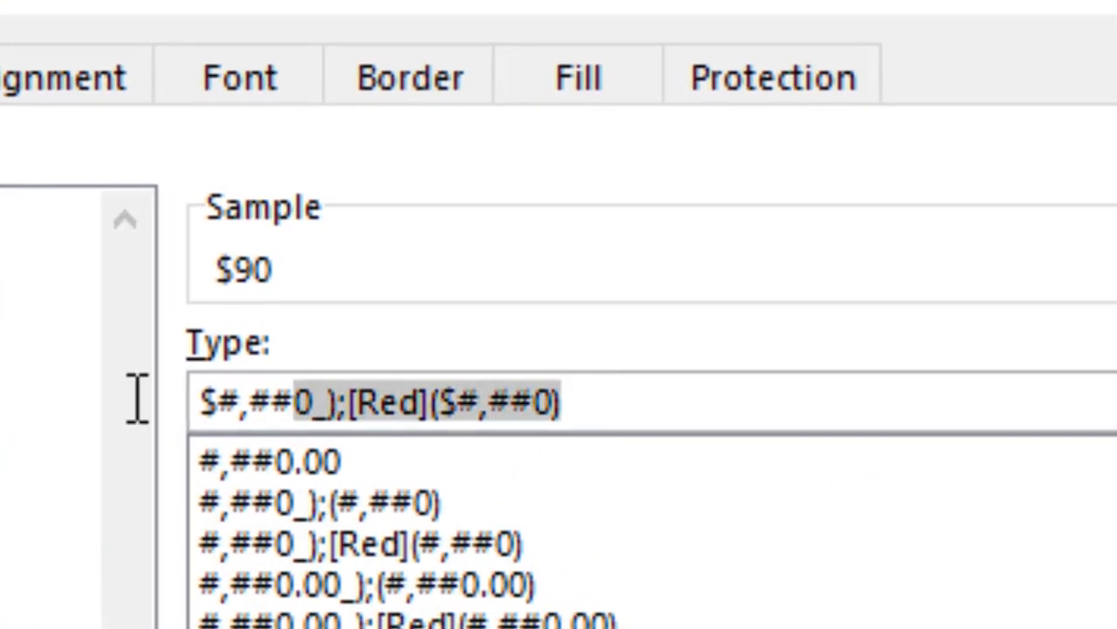
{"action": "type", "text": "0;-0;;@,"}
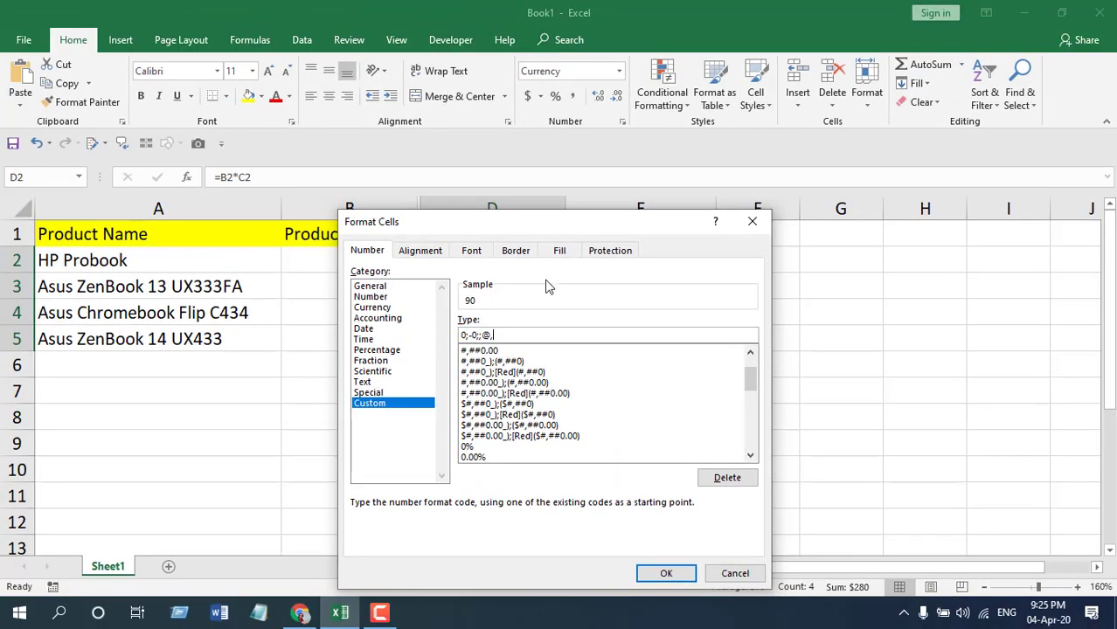
{"action": "left_click", "coordinate": [662, 574]}
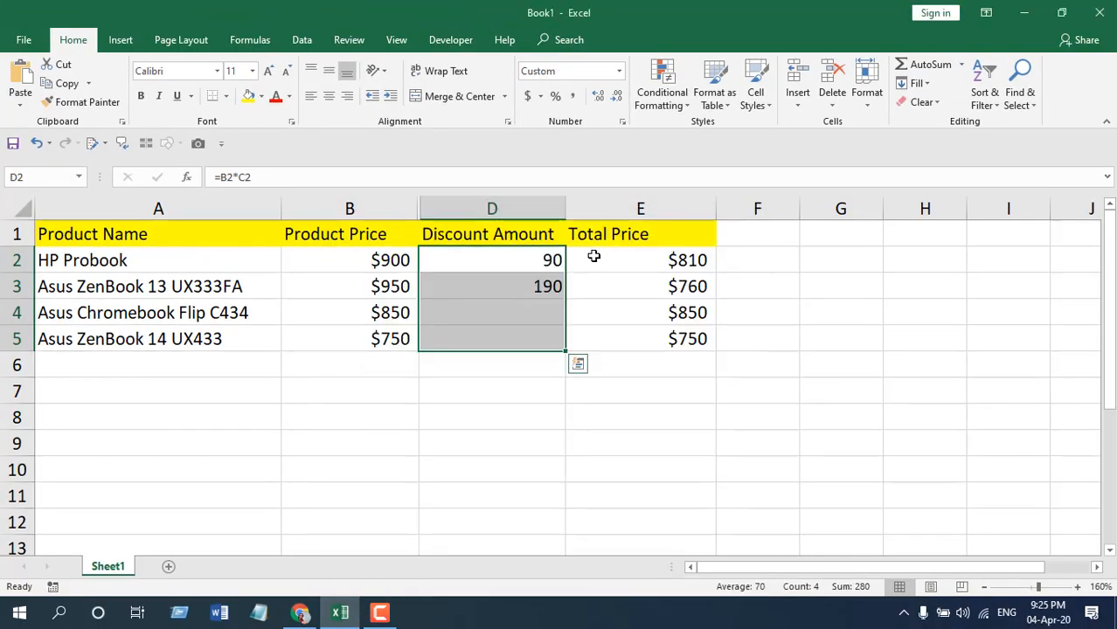
{"action": "left_click", "coordinate": [541, 307]}
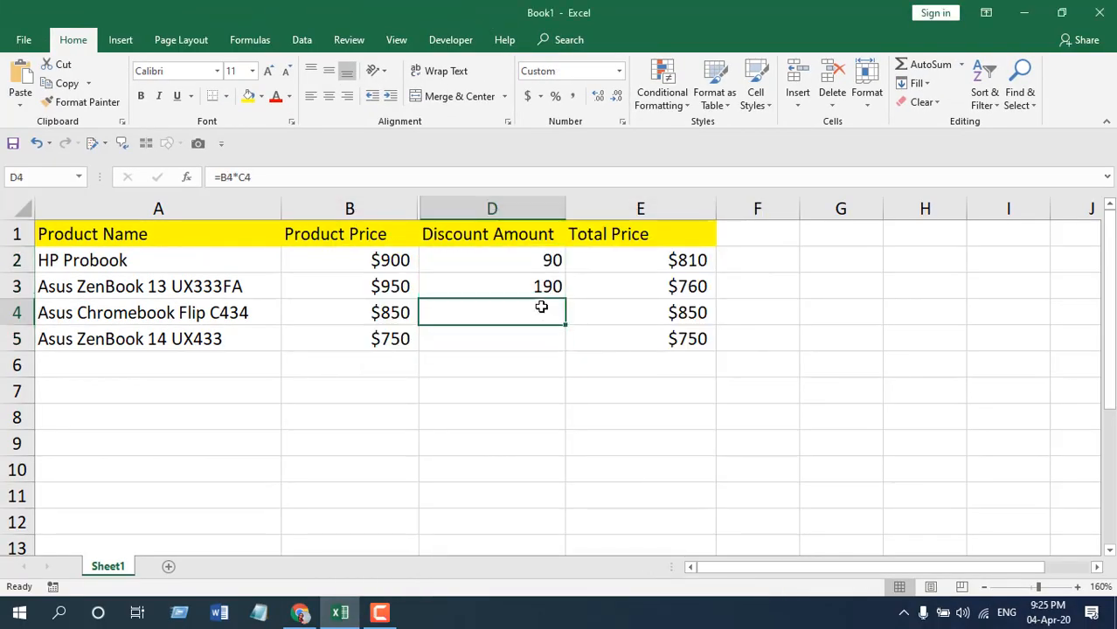
{"action": "left_click", "coordinate": [544, 330]}
{"action": "left_click", "coordinate": [513, 337]}
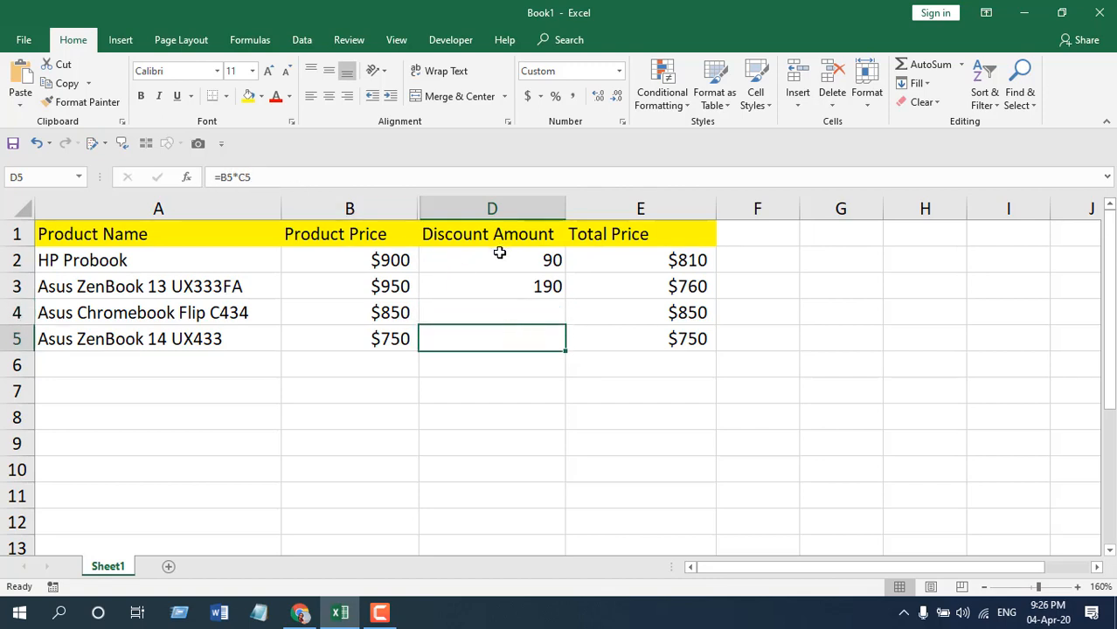
{"action": "left_click_drag", "start_coordinate": [499, 253], "coordinate": [501, 330]}
- Apply Currency format to D2:D5 so the zero discounts read $0.00
{"action": "left_click", "coordinate": [619, 71]}
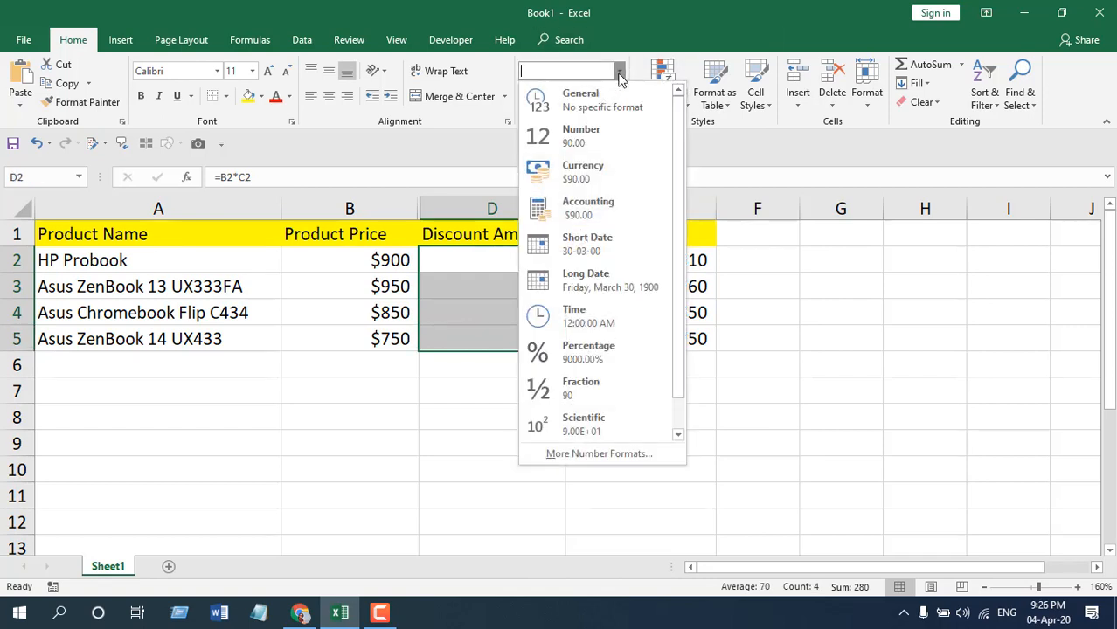
{"action": "left_click", "coordinate": [594, 167]}
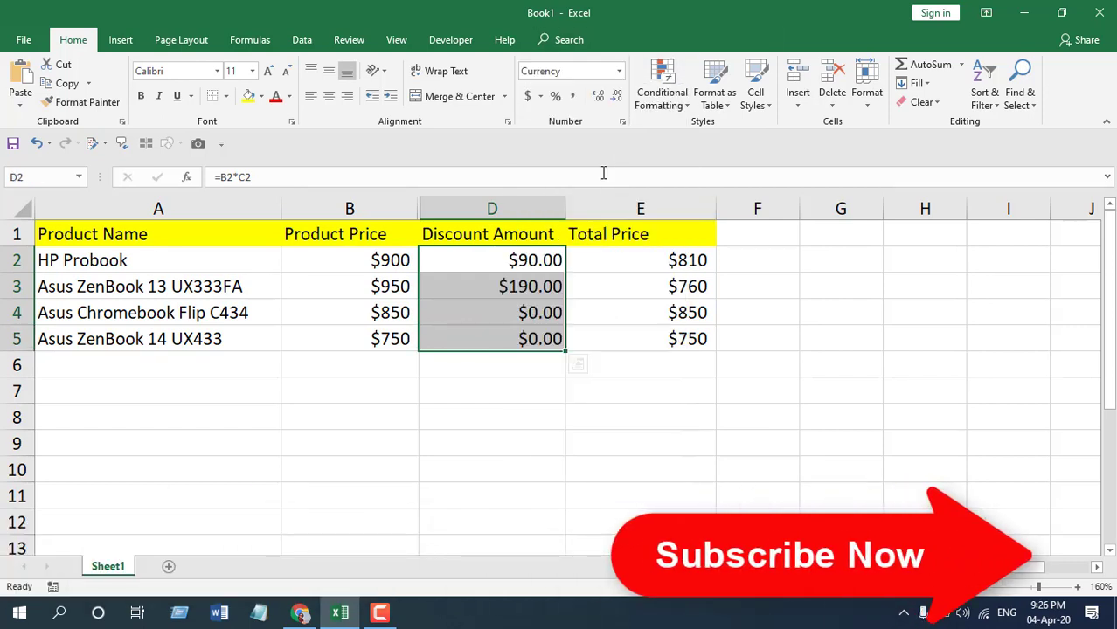
{"action": "left_click", "coordinate": [525, 389]}
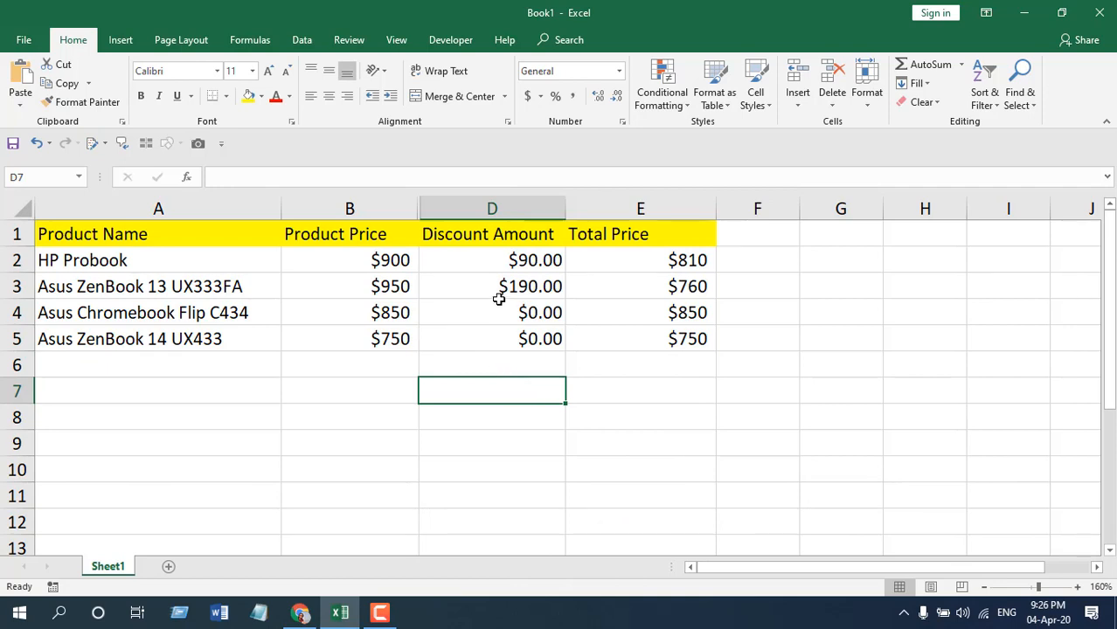
- In Excel Options > Advanced, uncheck 'Show a zero in cells that have zero value' for Sheet1
{"action": "left_click", "coordinate": [26, 41]}
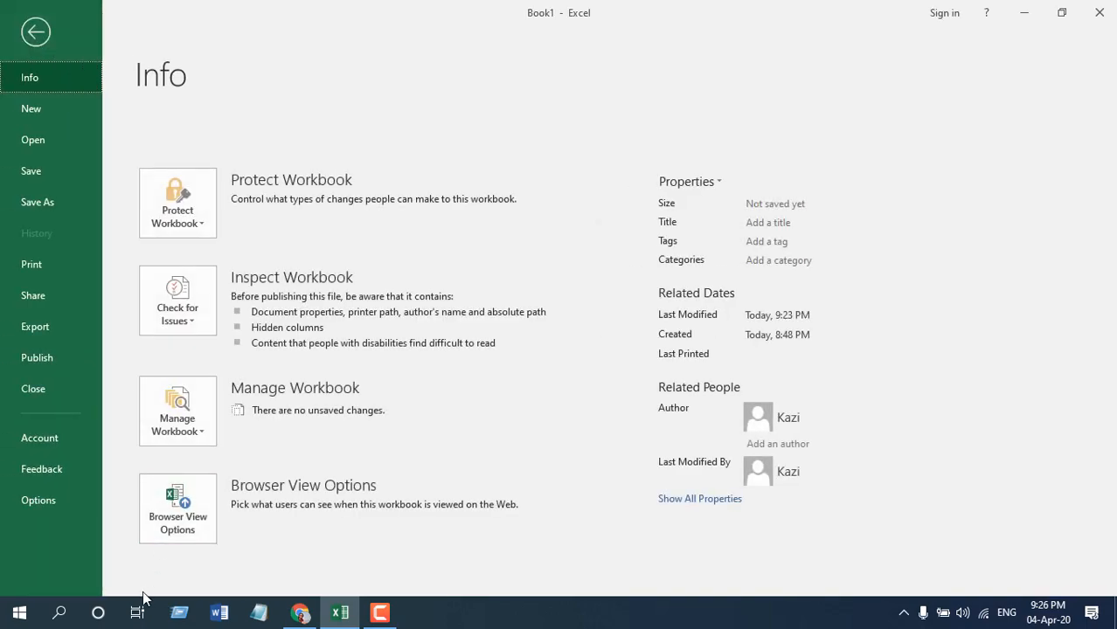
{"action": "left_click", "coordinate": [26, 505]}
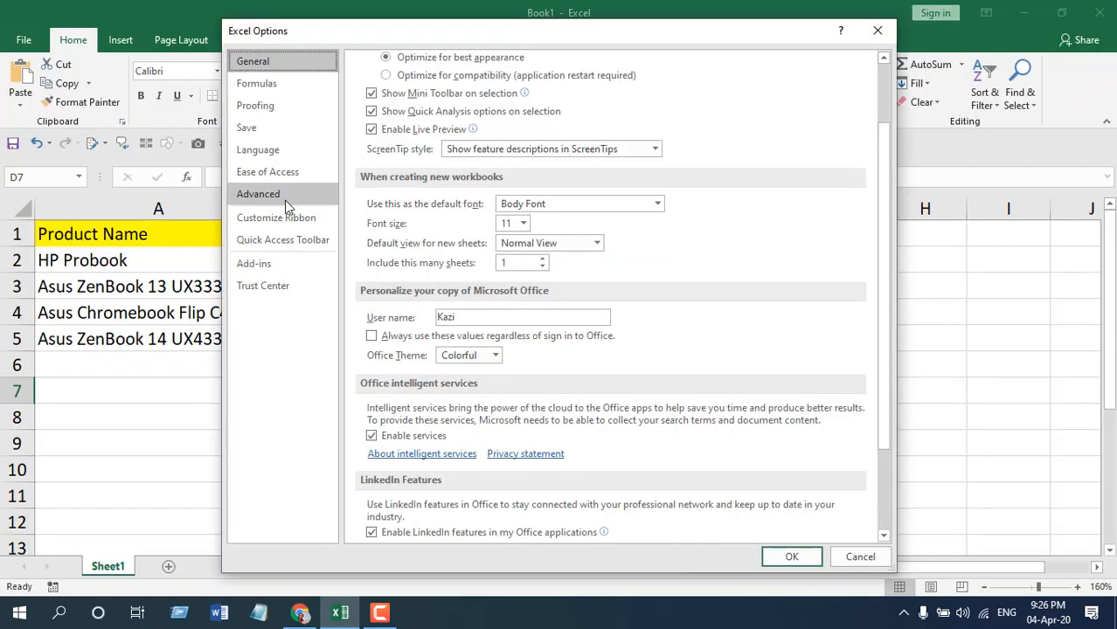
{"action": "left_click", "coordinate": [284, 200]}
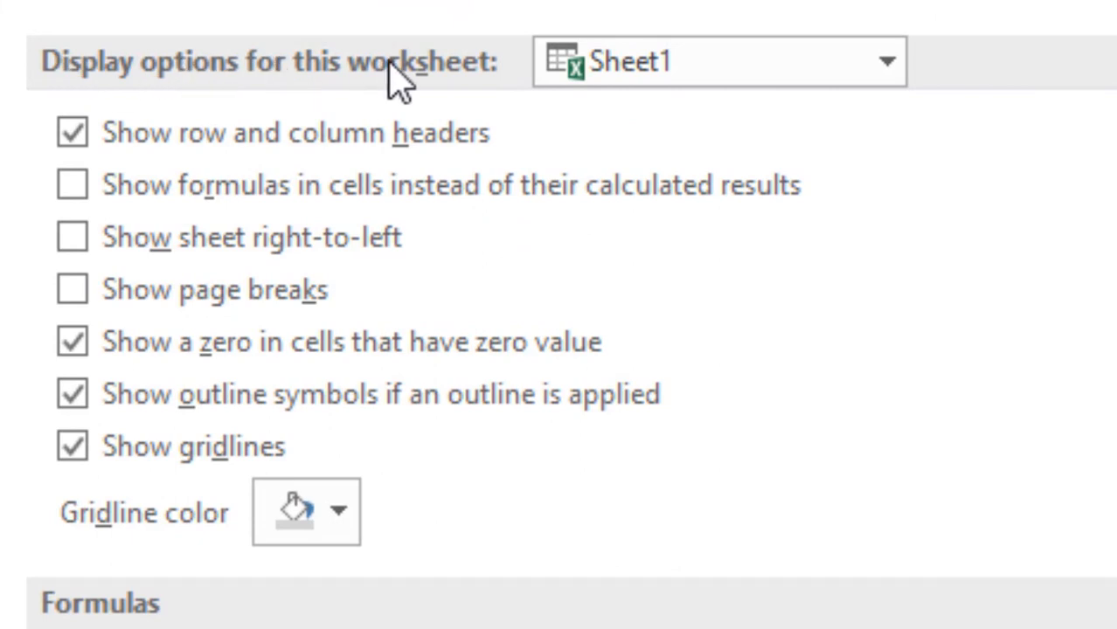
{"action": "left_click", "coordinate": [73, 343]}
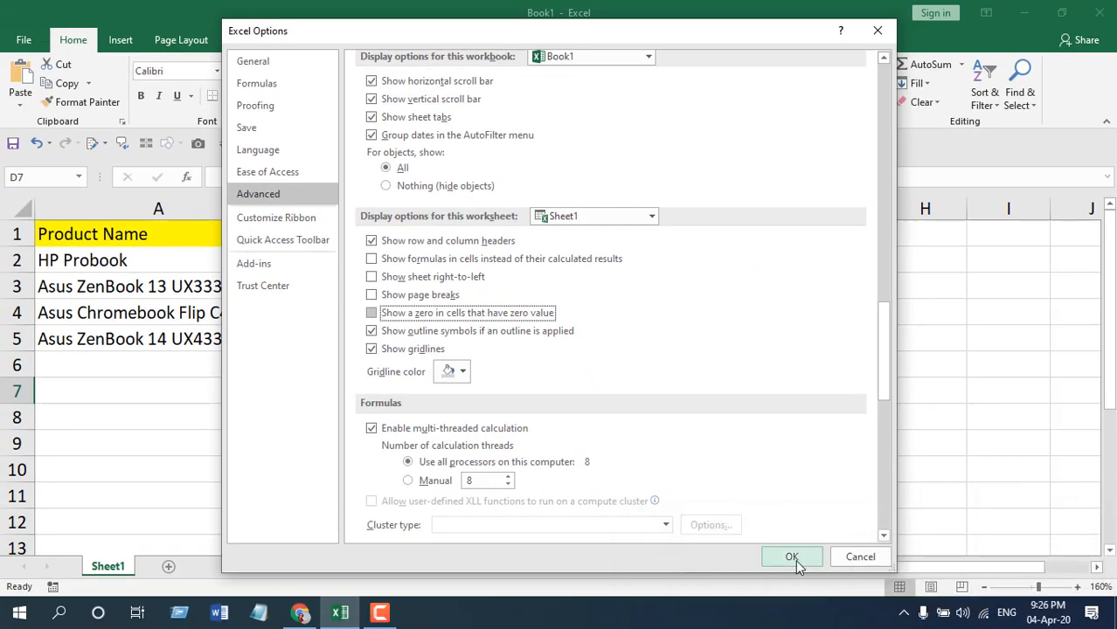
{"action": "left_click", "coordinate": [796, 560]}
{"action": "left_click", "coordinate": [504, 313]}
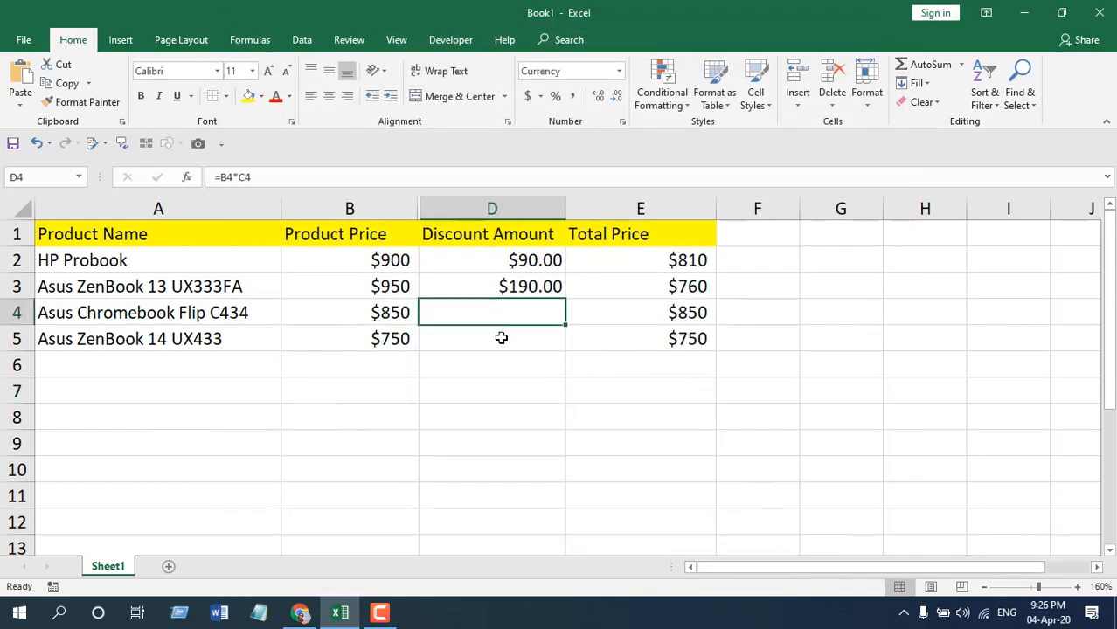
{"action": "left_click", "coordinate": [501, 338]}
{"action": "left_click", "coordinate": [506, 306]}
{"action": "left_click", "coordinate": [509, 335]}
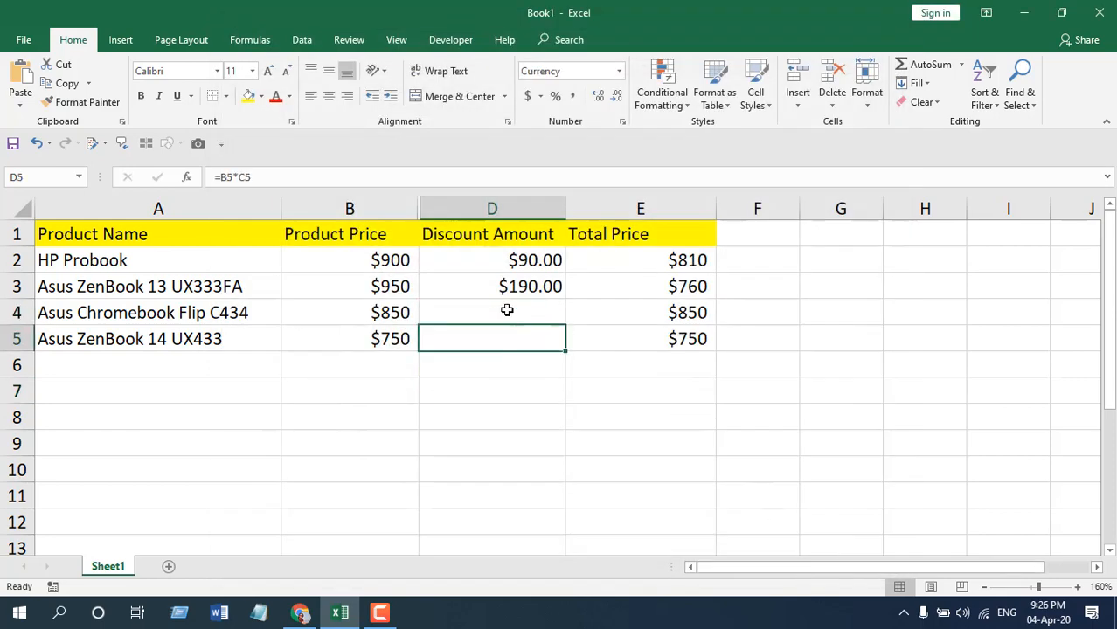
{"action": "left_click", "coordinate": [507, 310]}
{"action": "left_click", "coordinate": [512, 329]}
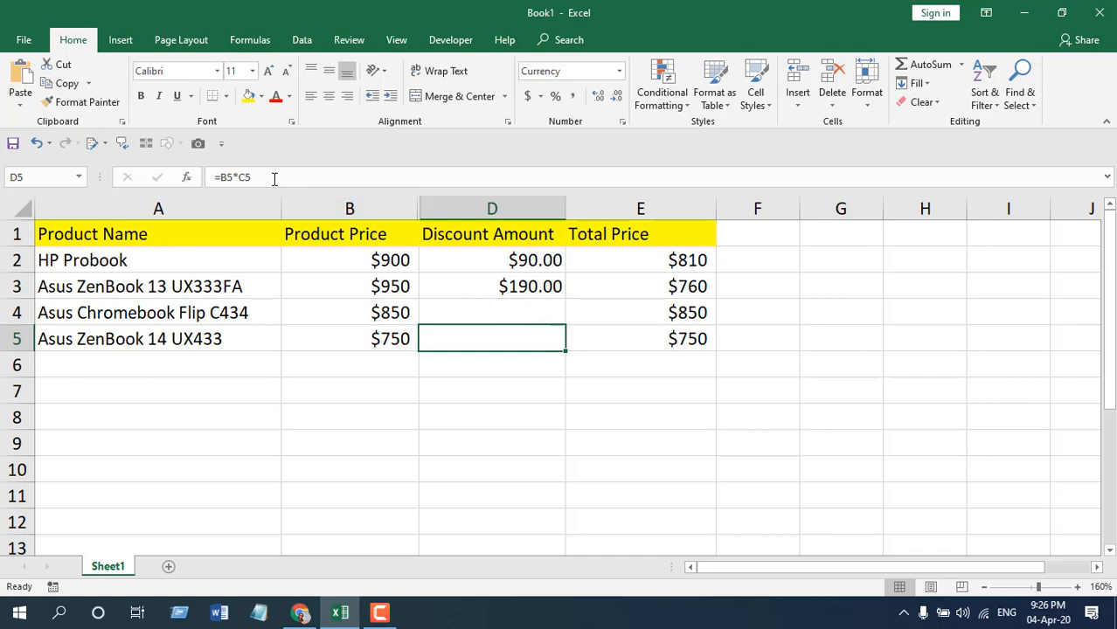